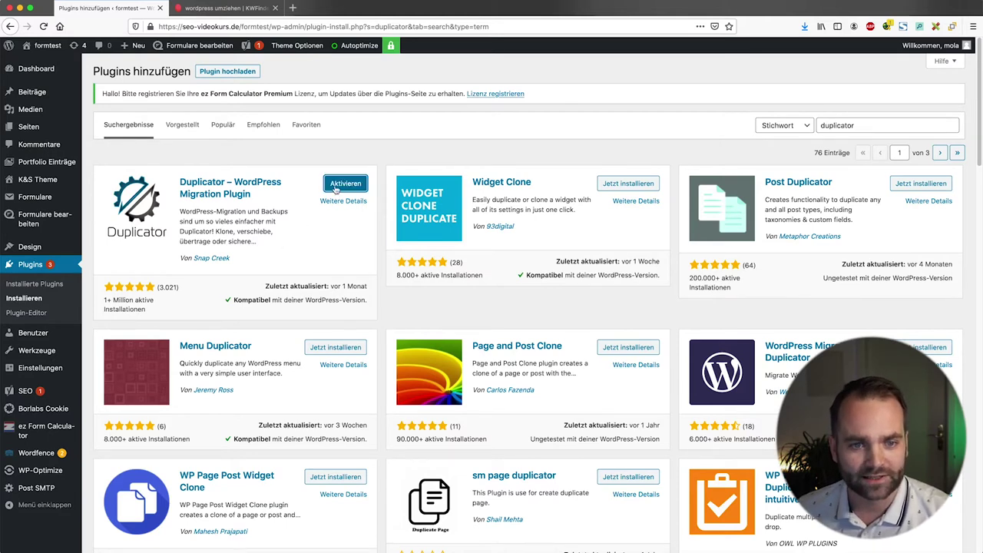
# Step: Activate the Duplicator – WordPress Migration Plugin and open its archive overview
pyautogui.click(338, 186)
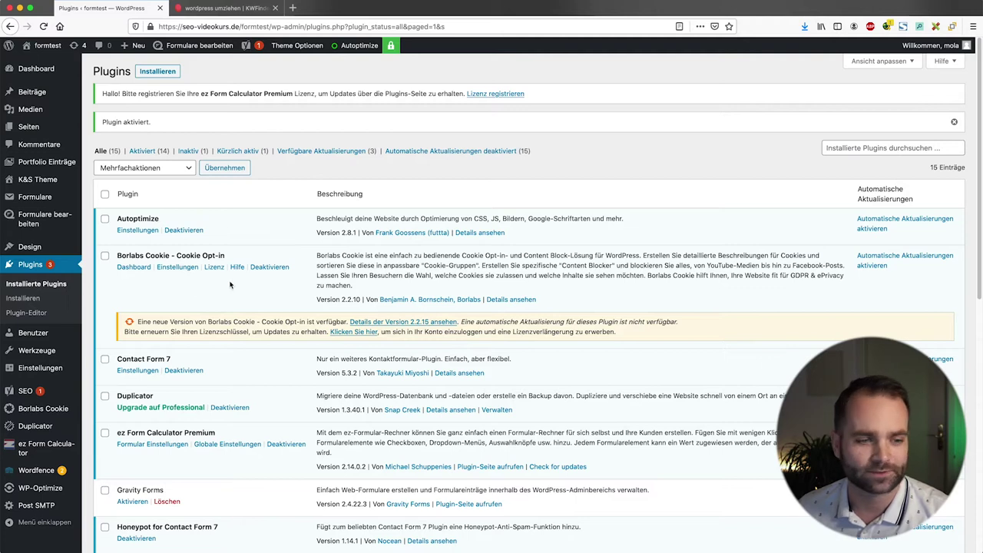
pyautogui.moveTo(34, 428)
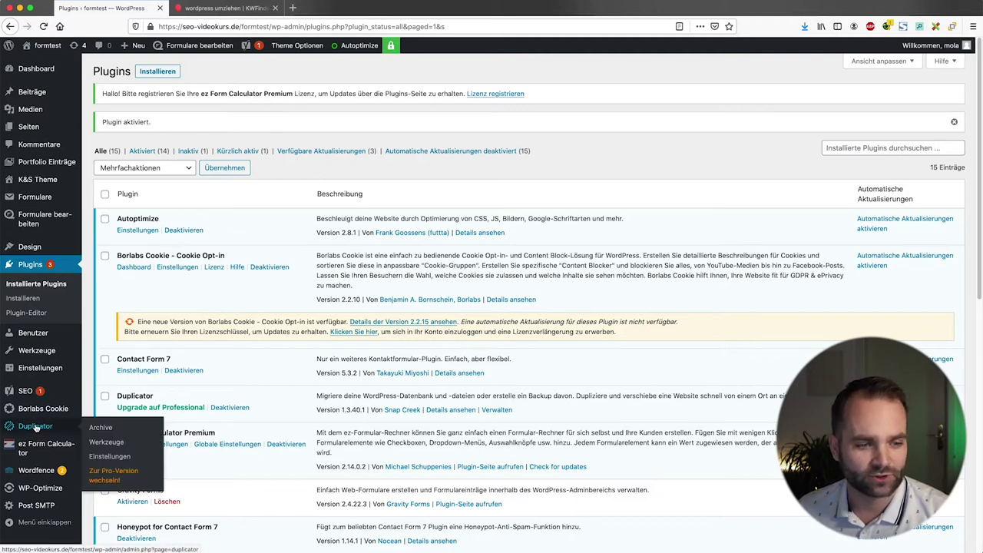
pyautogui.click(35, 427)
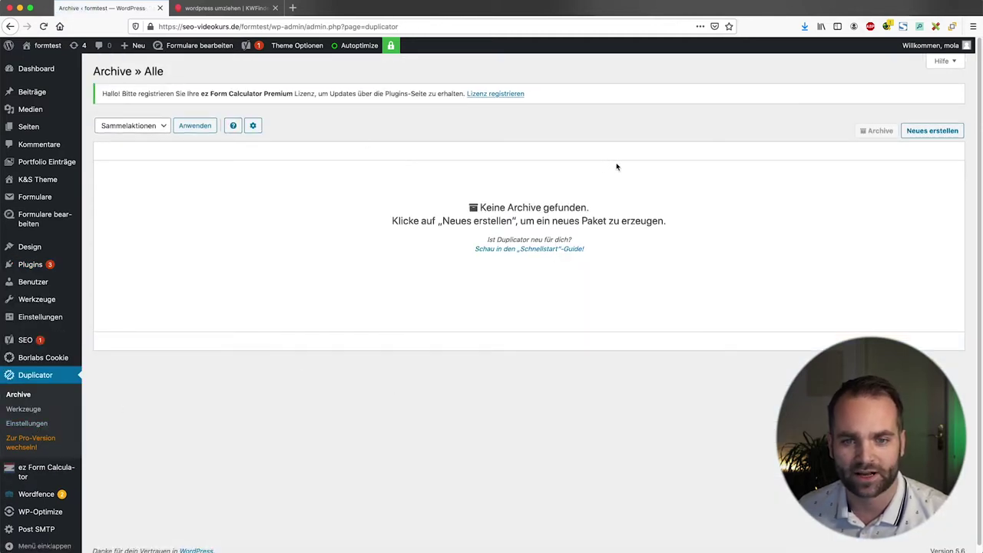
# Step: Start a new Duplicator package with the suggested name 20210127_formtest and run the system scan
pyautogui.click(932, 132)
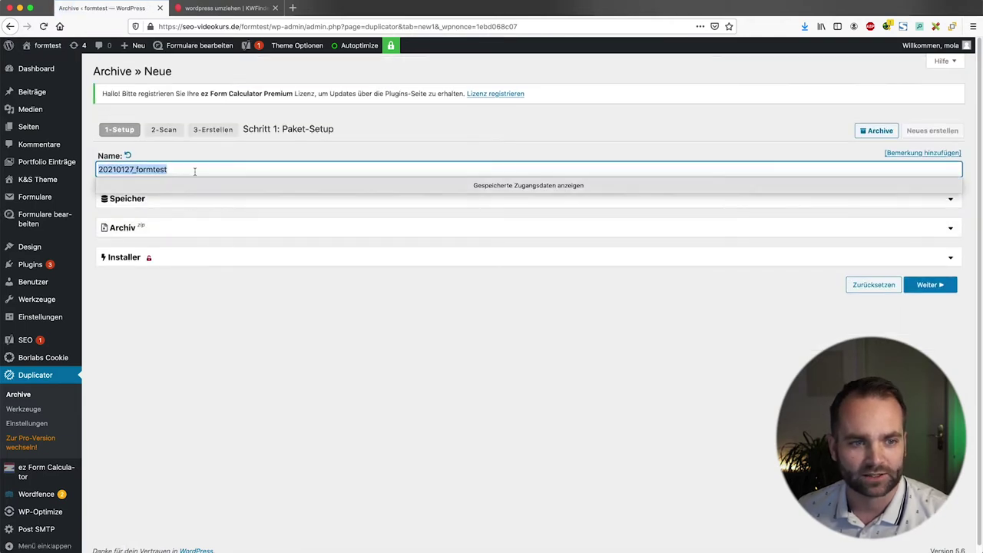
pyautogui.click(272, 156)
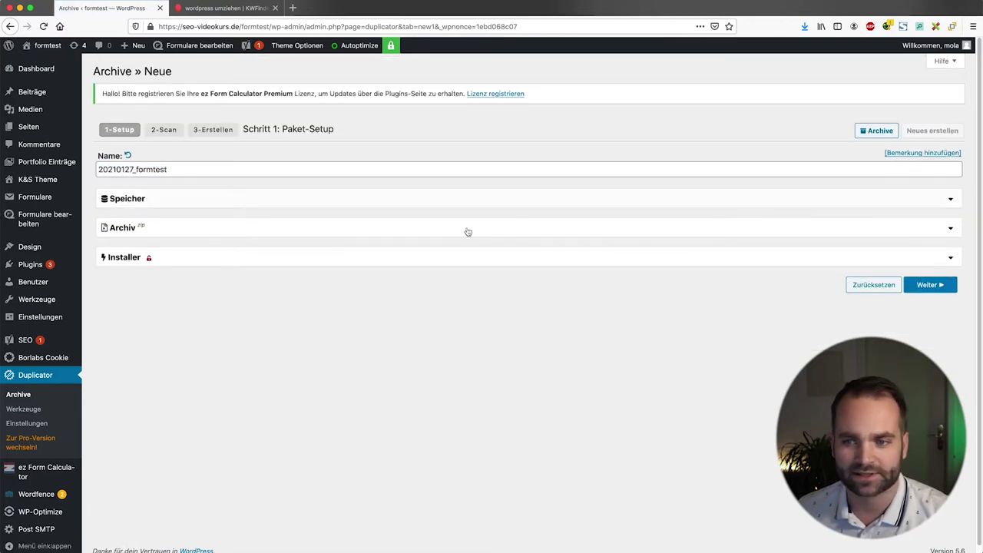
pyautogui.click(927, 285)
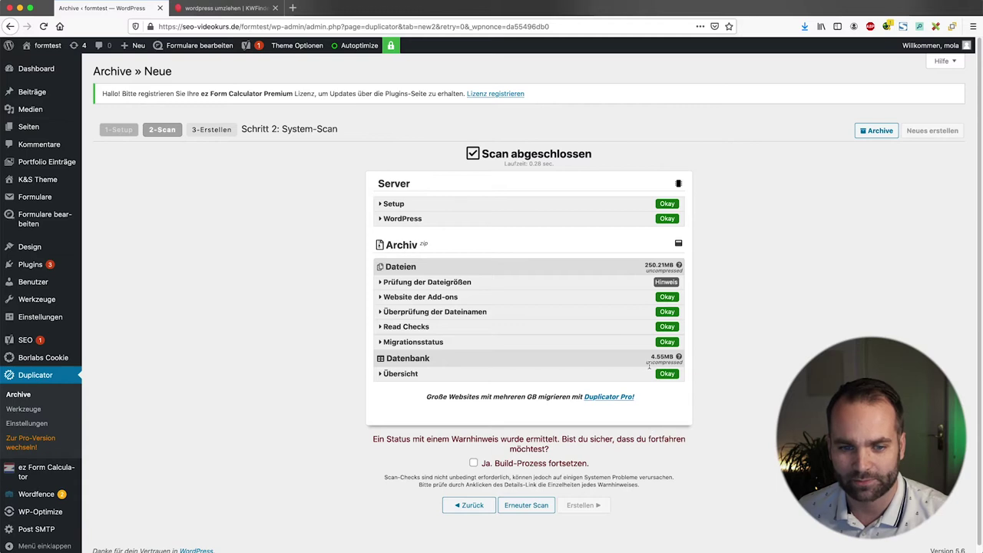
# Step: Check the file-size notice in the scan results, approve continuing the build process and build the package
pyautogui.click(489, 465)
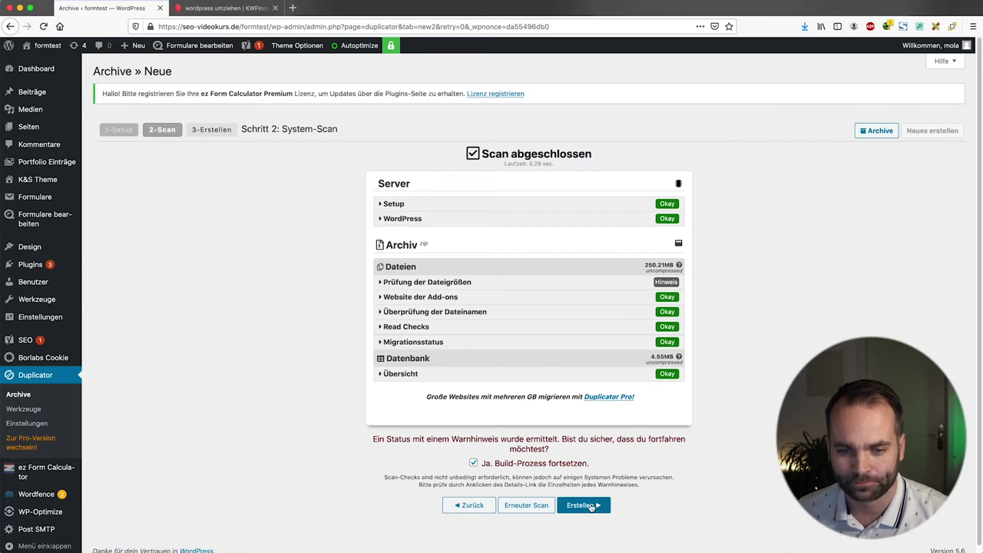
pyautogui.click(459, 283)
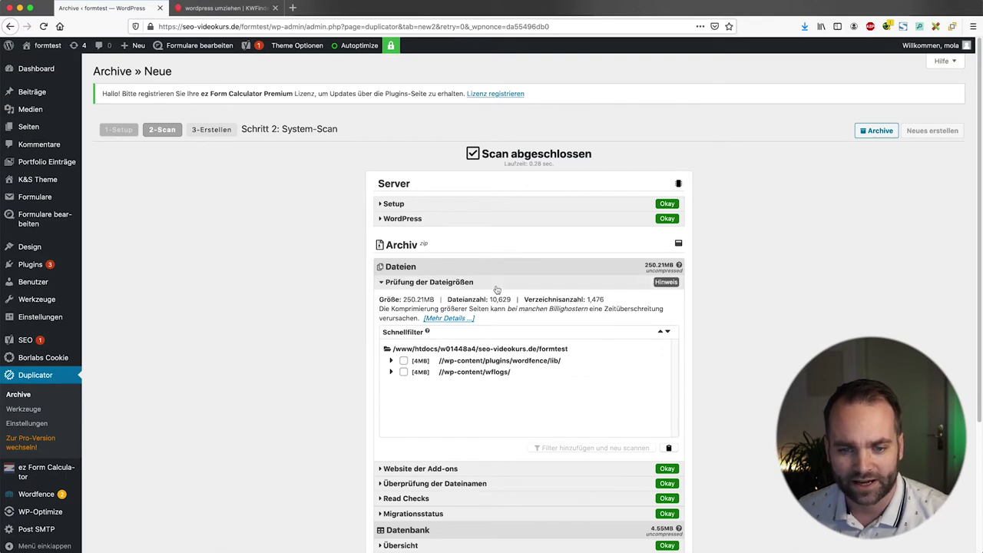
pyautogui.click(431, 283)
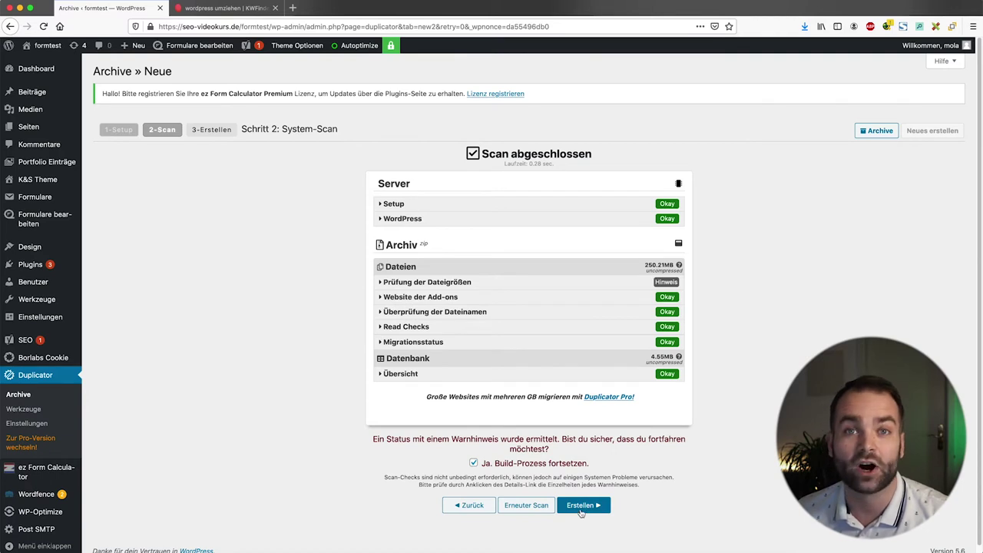
pyautogui.click(582, 507)
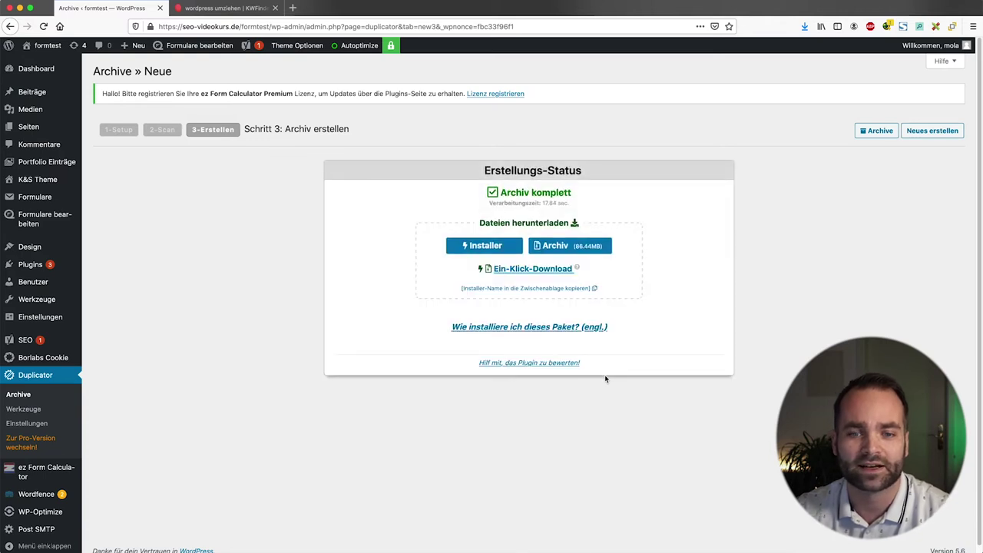
# Step: Download the package's archive ZIP and its installer, saving both files to the computer
pyautogui.click(581, 247)
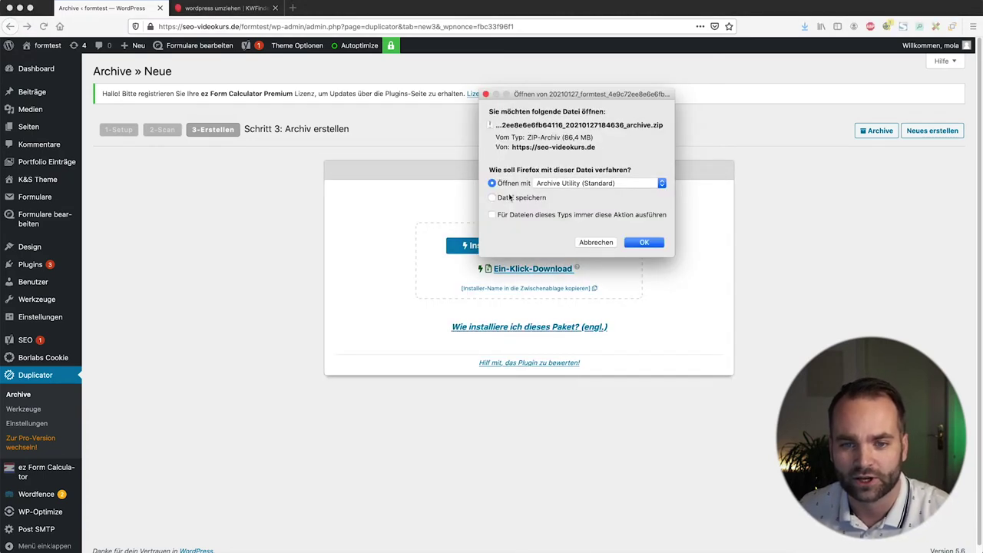
pyautogui.click(509, 197)
pyautogui.click(644, 242)
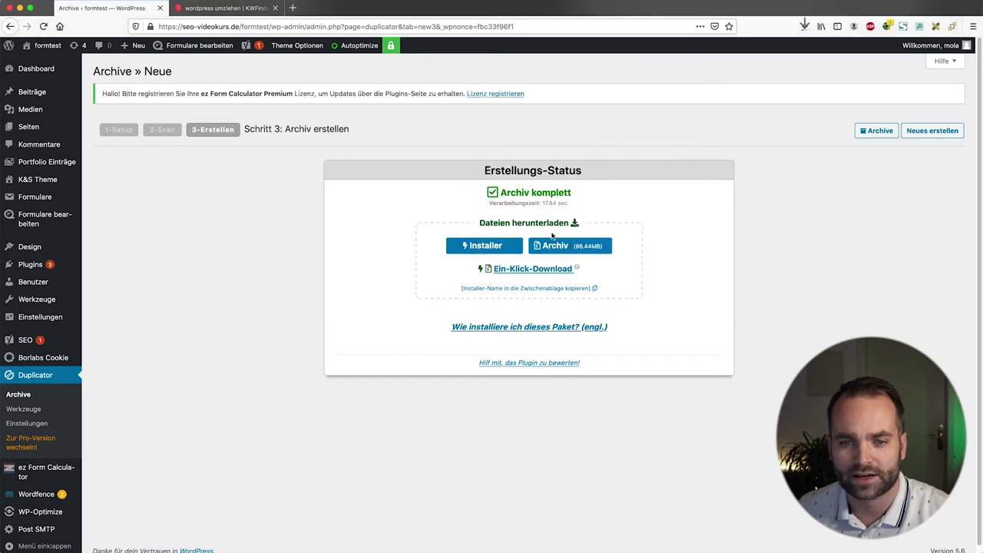
pyautogui.click(489, 247)
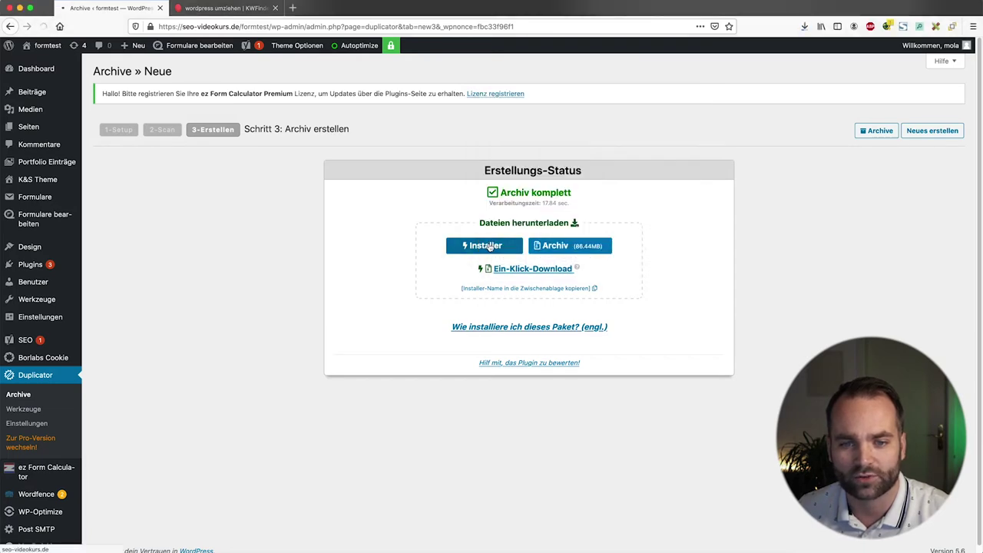
pyautogui.click(528, 198)
pyautogui.click(643, 231)
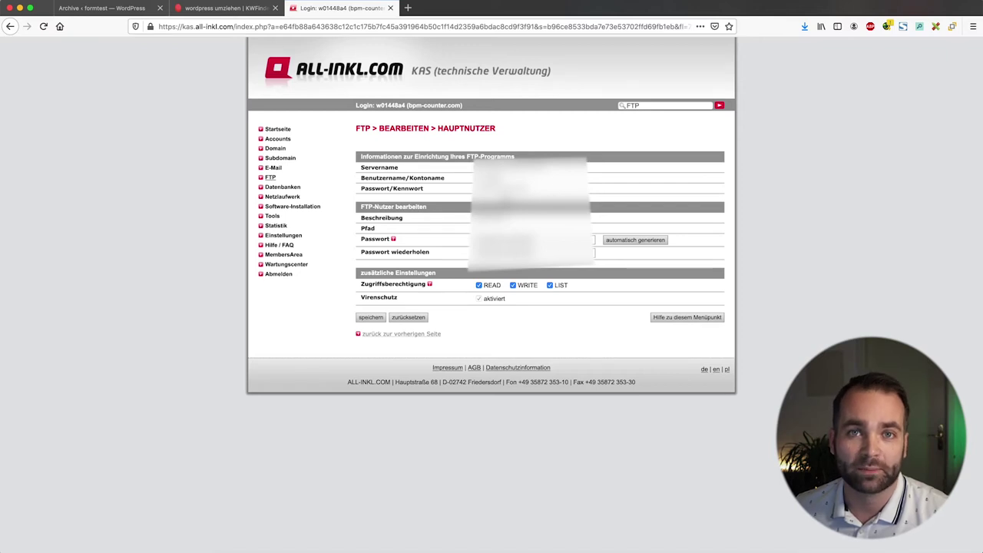
# Step: Switch to Cyberduck and start a new server connection using SFTP (SSH Verbindung)
pyautogui.press('super+Tab')
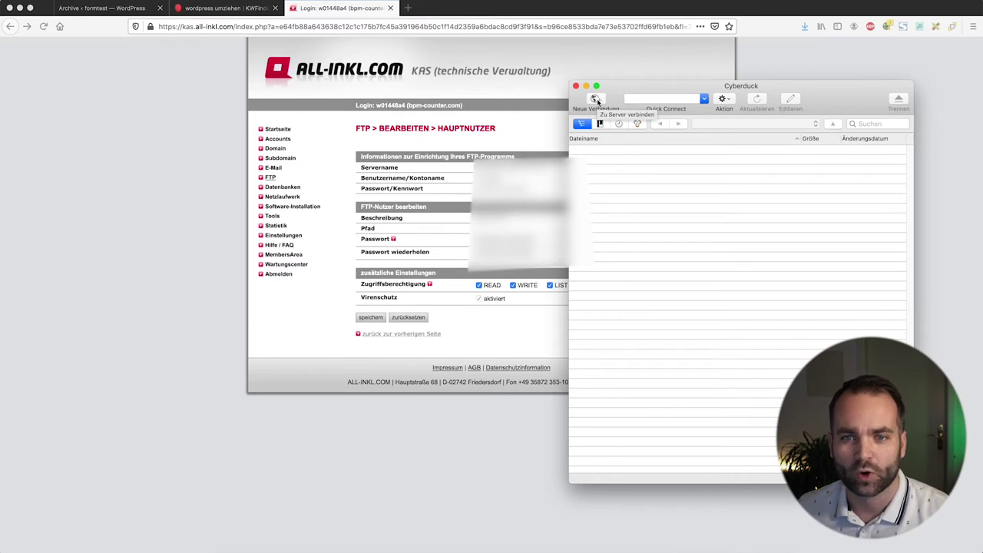
pyautogui.click(597, 100)
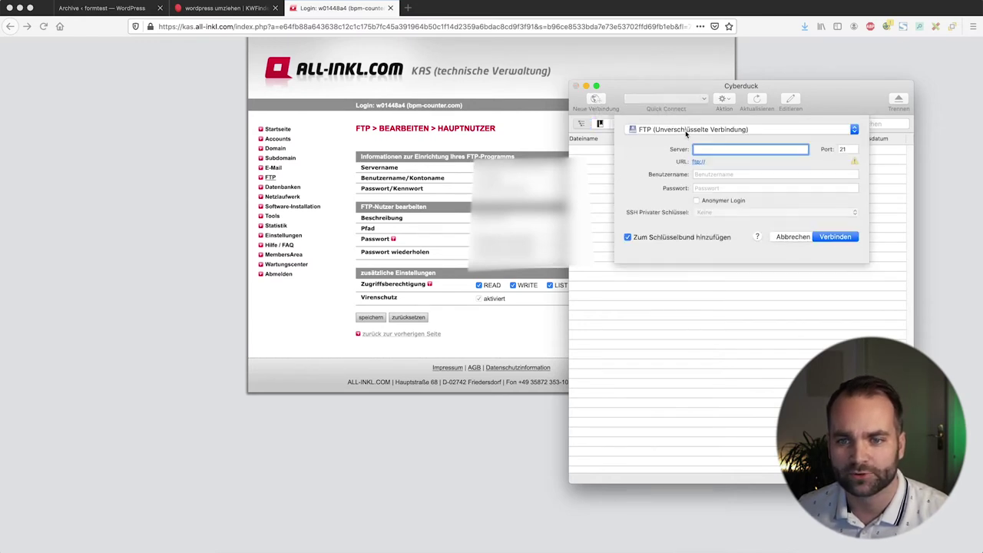
pyautogui.click(683, 132)
pyautogui.click(665, 150)
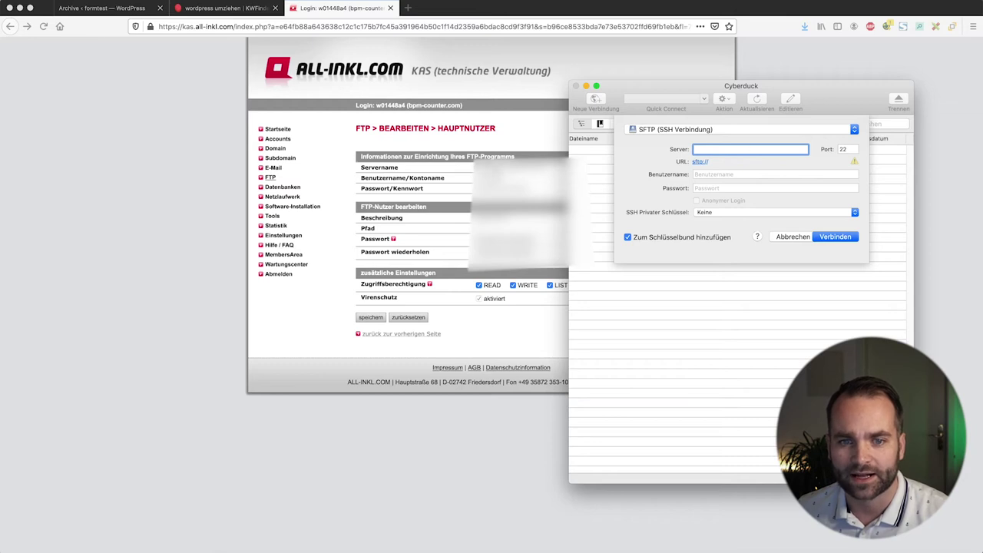
# Step: Fill in the connection's server name and username with the FTP details from the ALL-INKL administration page
pyautogui.press('super+Tab')
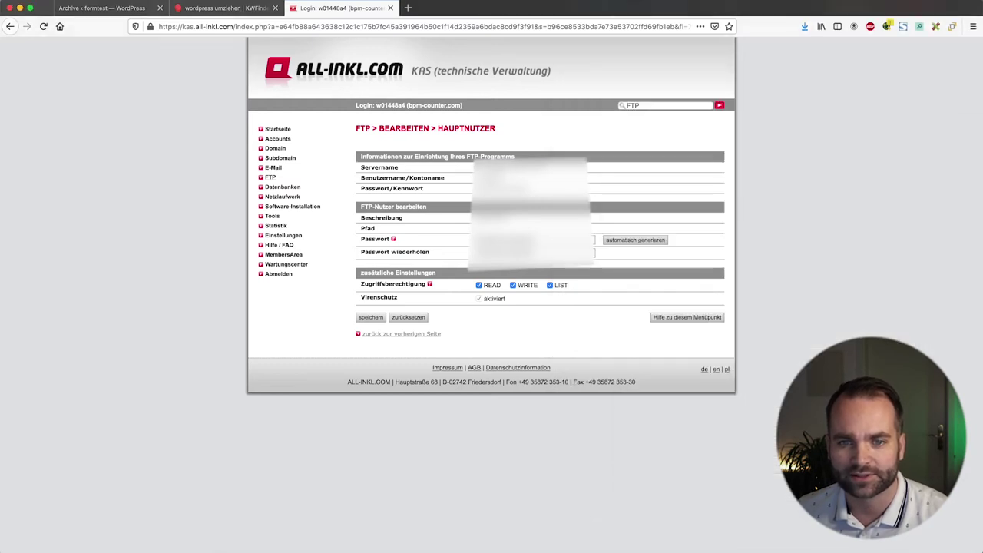
pyautogui.press('super+Tab')
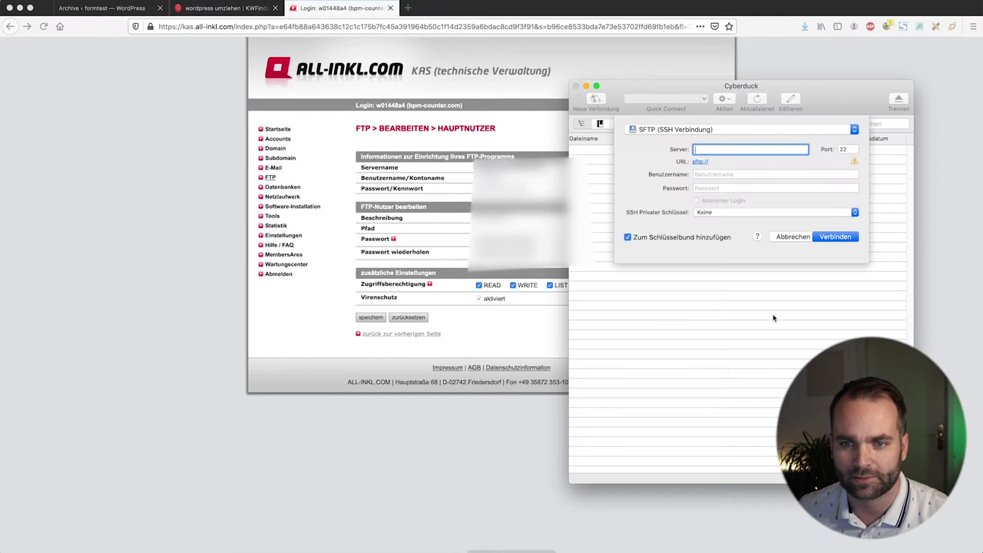
pyautogui.write('w01448a4.kasserver.com')
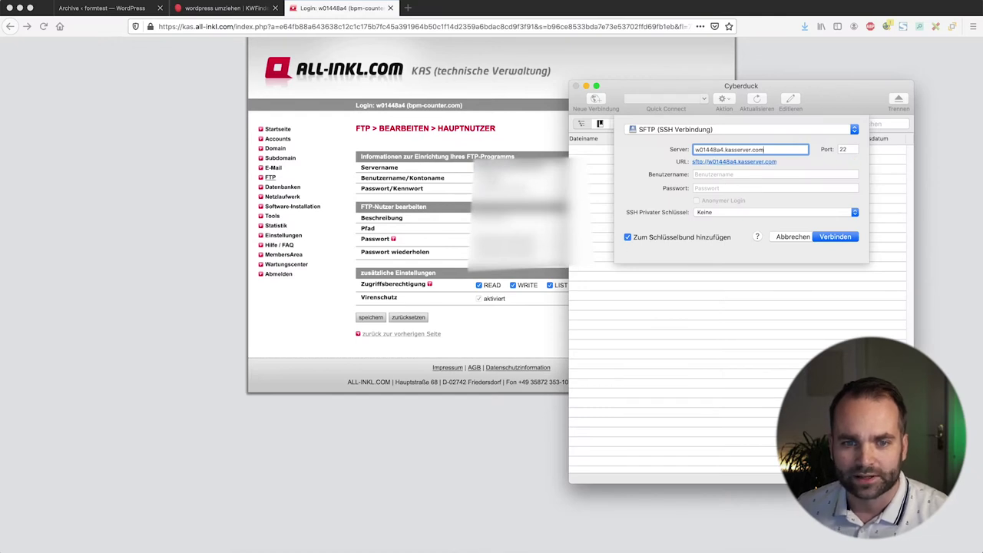
pyautogui.press('super+Tab')
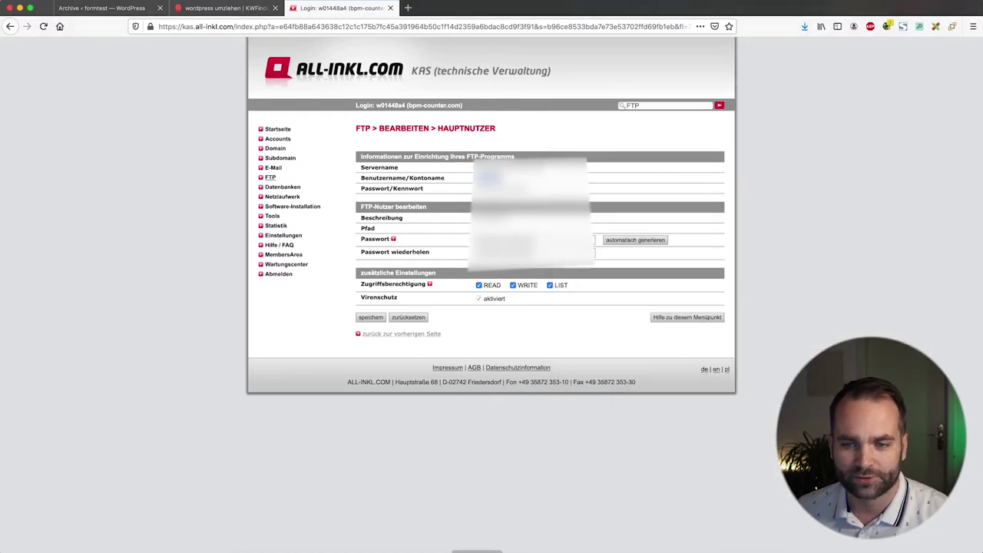
pyautogui.press('super+Tab')
pyautogui.click(720, 175)
pyautogui.write('w01448a4')
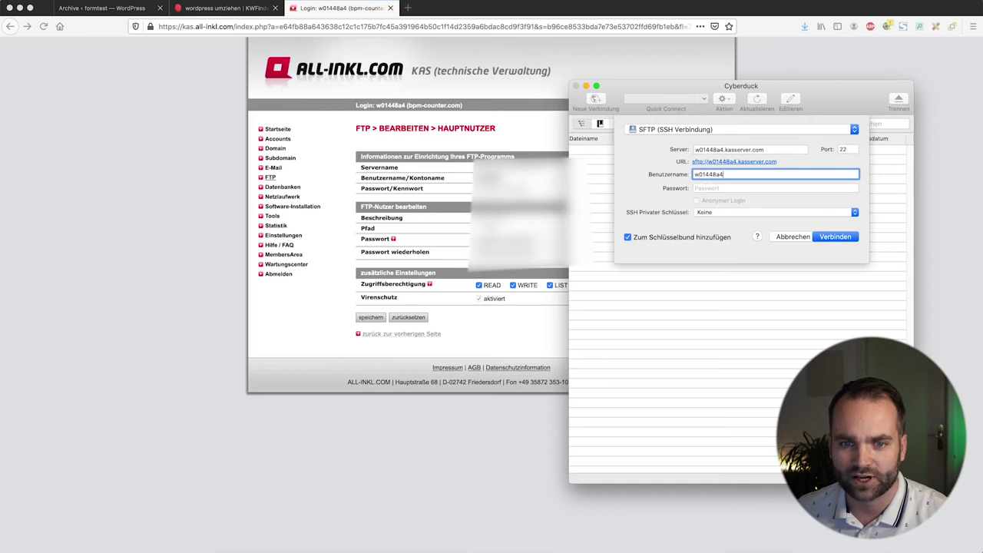
# Step: Copy the FTP password from the ALL-INKL page into the connection's password field and connect to the server
pyautogui.press('super+Tab')
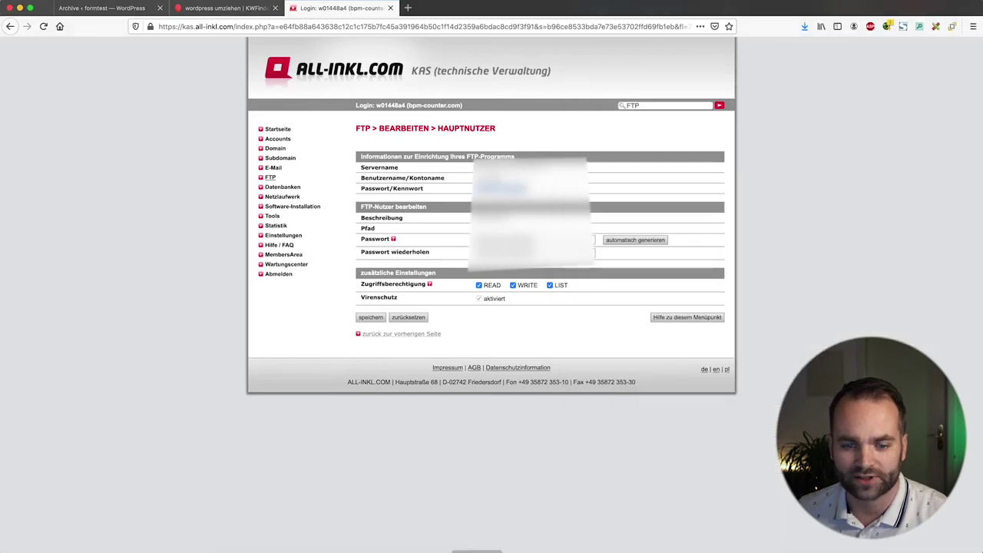
pyautogui.press('super+Tab')
pyautogui.click(730, 187)
pyautogui.press('super+v')
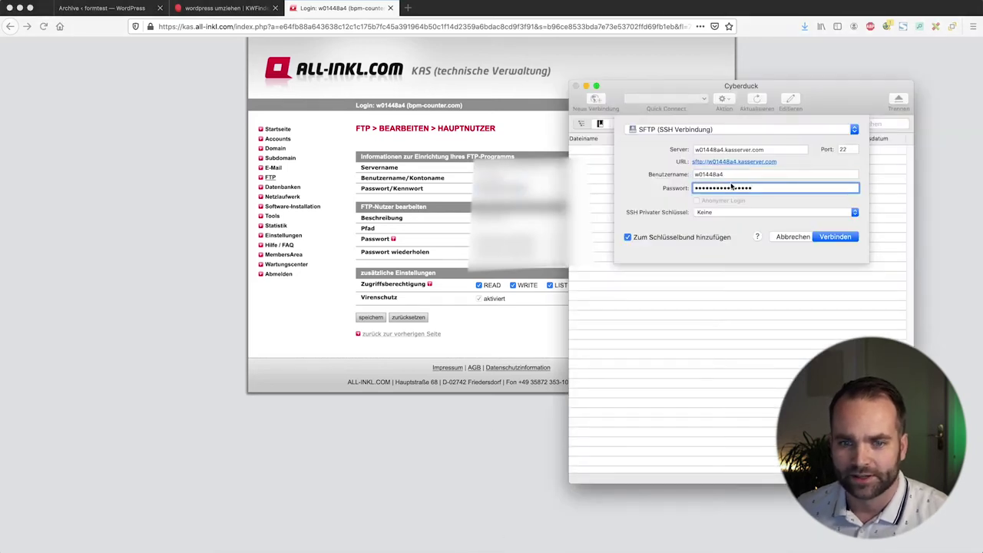
pyautogui.press('Return')
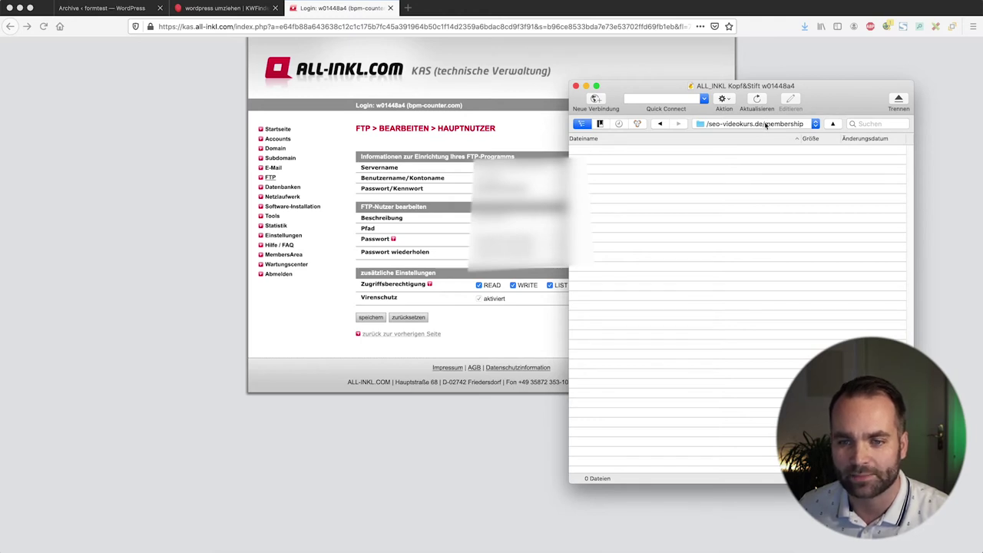
# Step: Upload the archive ZIP and installer.php from the local formtest folder to /seo-videokurs.de/membership on the server
pyautogui.press('super+Tab')
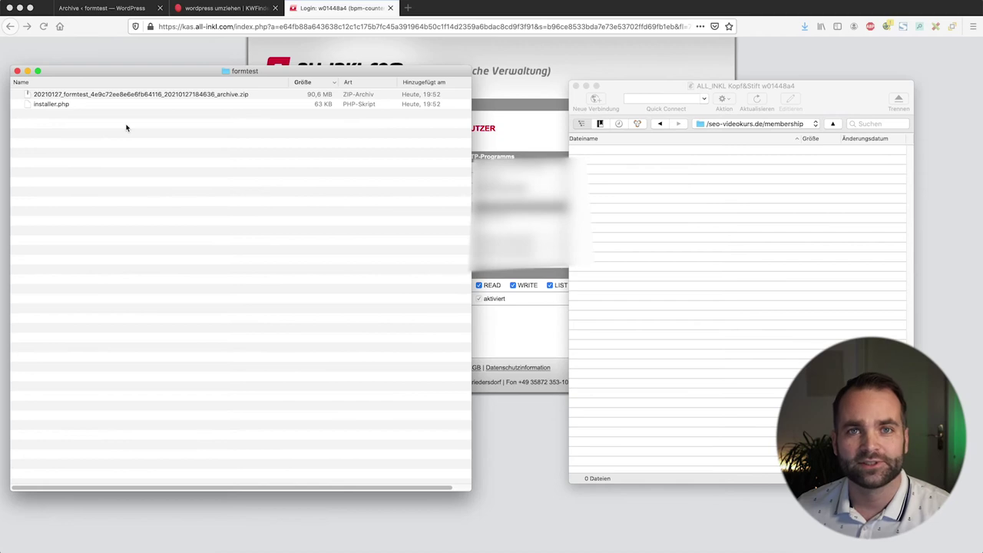
pyautogui.click(49, 104)
pyautogui.keyDown('shift'); pyautogui.click(55, 95); pyautogui.keyUp('shift')
pyautogui.moveTo(56, 96); pyautogui.dragTo(690, 206)
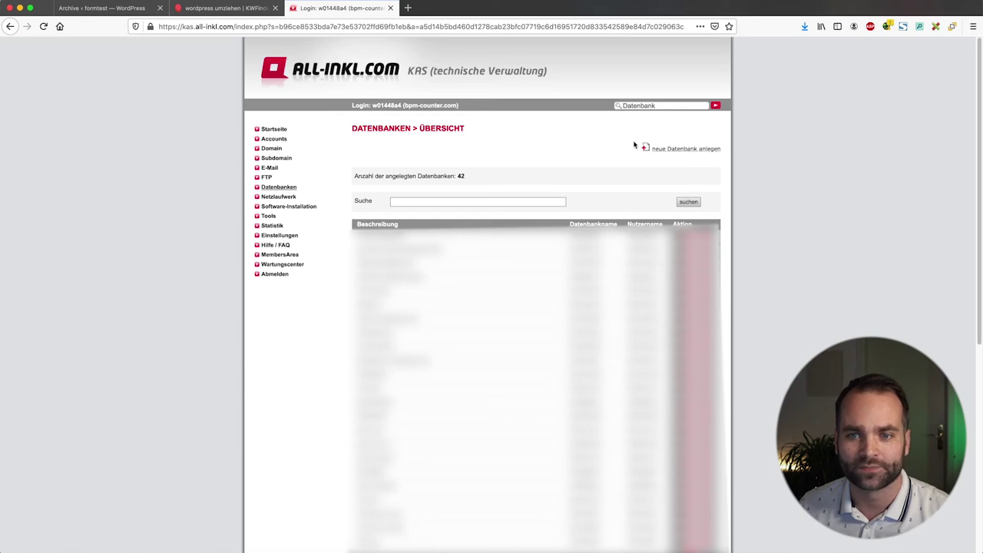
# Step: Set up a new database in ALL-INKL with the description "formtest" and an automatically generated password
pyautogui.click(693, 154)
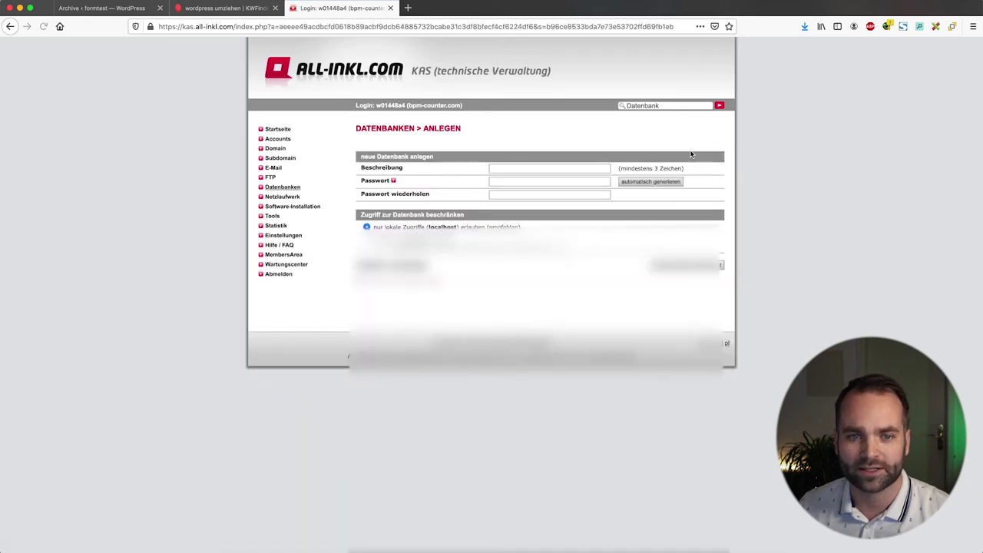
pyautogui.click(497, 166)
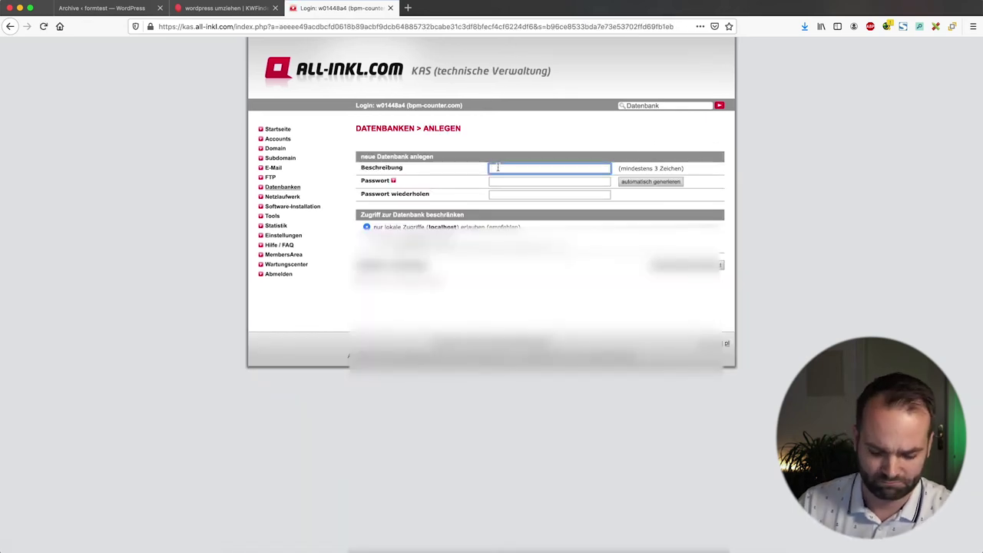
pyautogui.write('formtest')
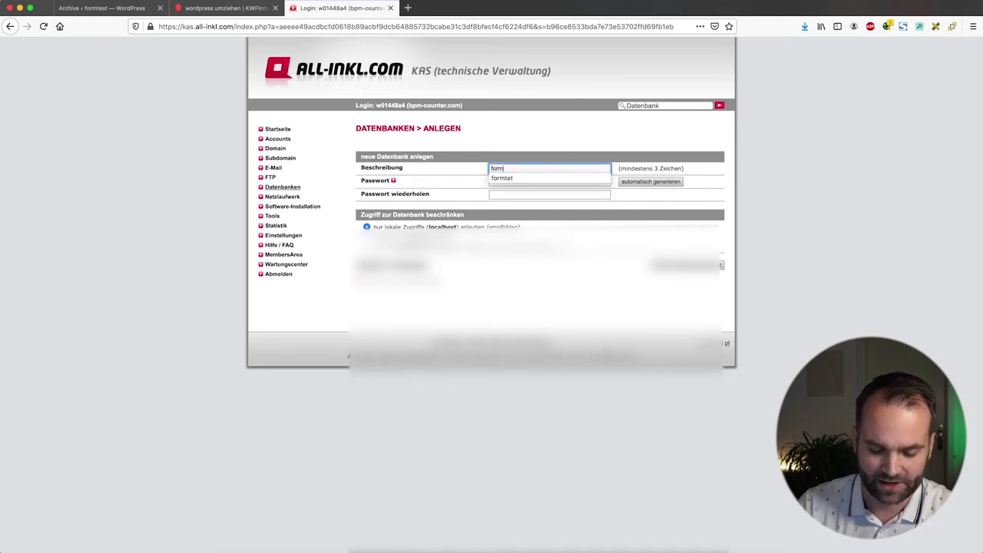
pyautogui.click(655, 183)
# Step: Keep a copy of the generated database password in a new browser tab and save the new database
pyautogui.doubleClick(561, 182)
pyautogui.hotkey('ctrl', 'c')
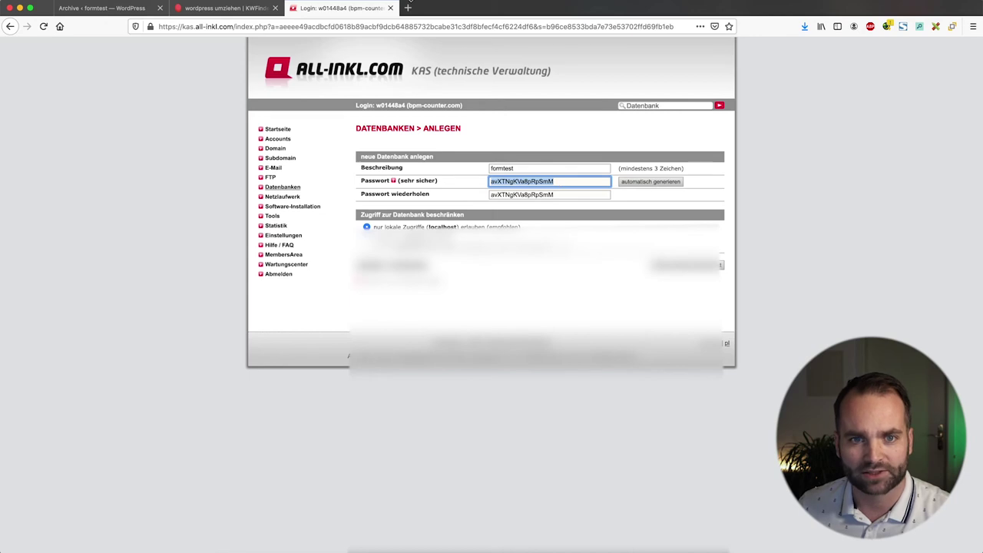
pyautogui.click(408, 9)
pyautogui.hotkey('ctrl', 'v')
pyautogui.click(359, 9)
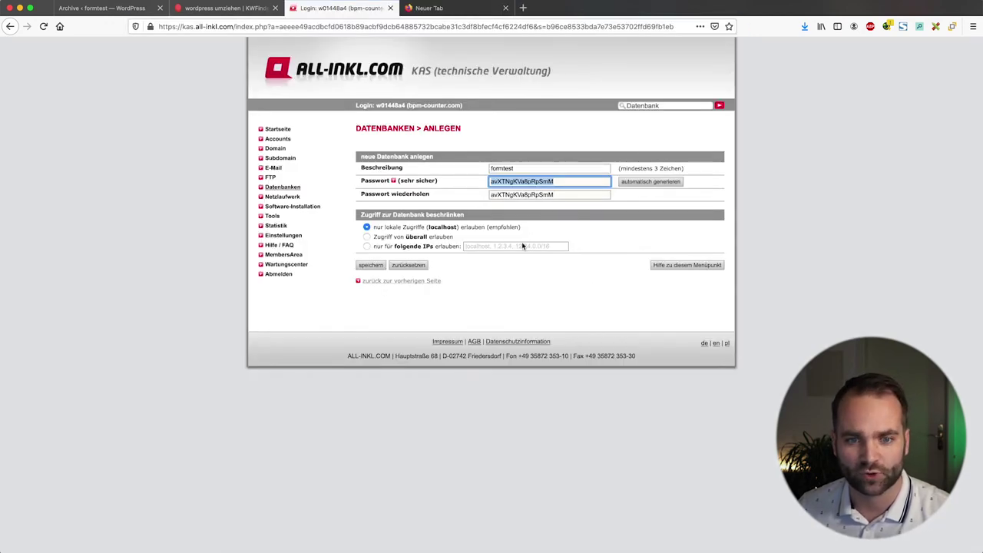
pyautogui.click(372, 267)
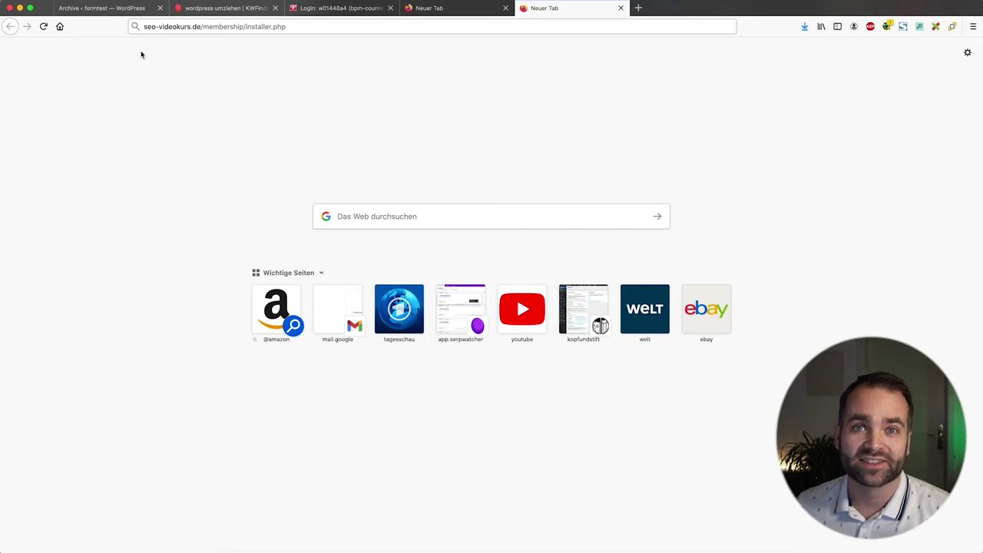
# Step: Load seo-videokurs.de/membership/installer.php, accept the terms and notices, and run the Deployment step
pyautogui.moveTo(144, 27); pyautogui.dragTo(202, 26)
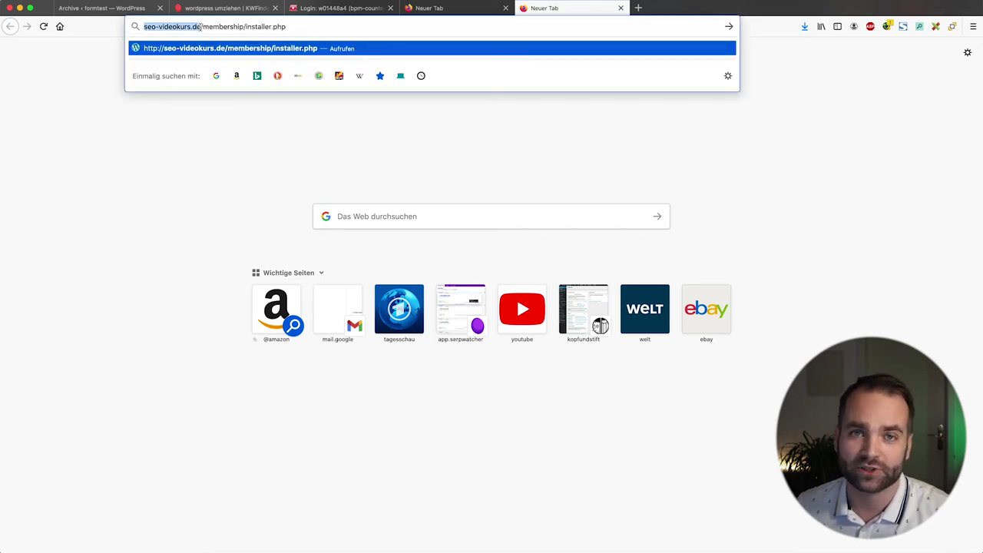
pyautogui.click(291, 28)
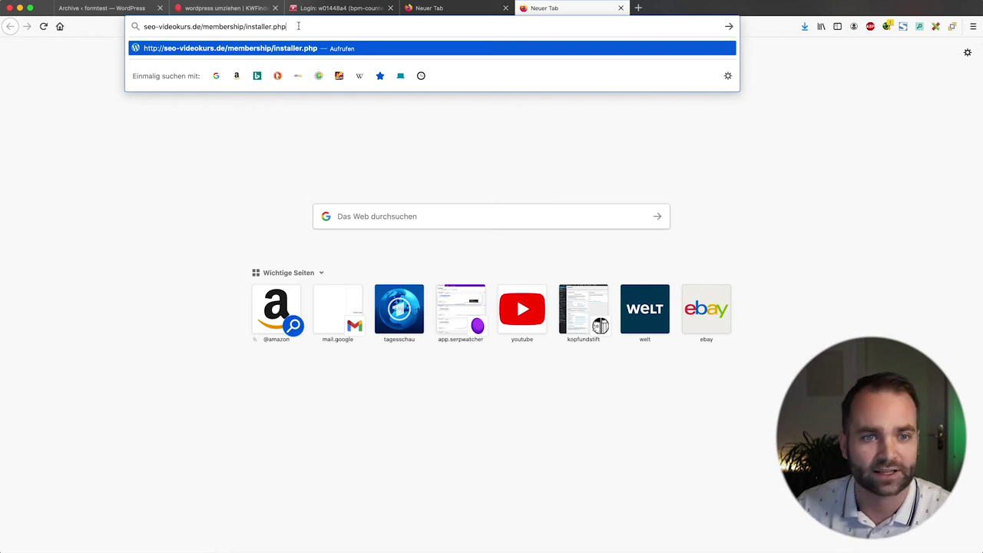
pyautogui.press('Return')
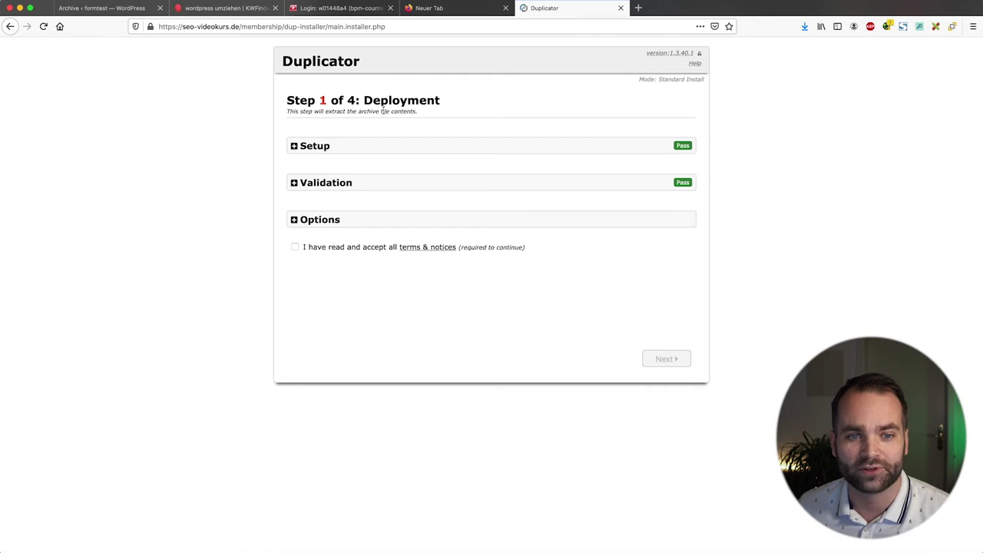
pyautogui.click(295, 247)
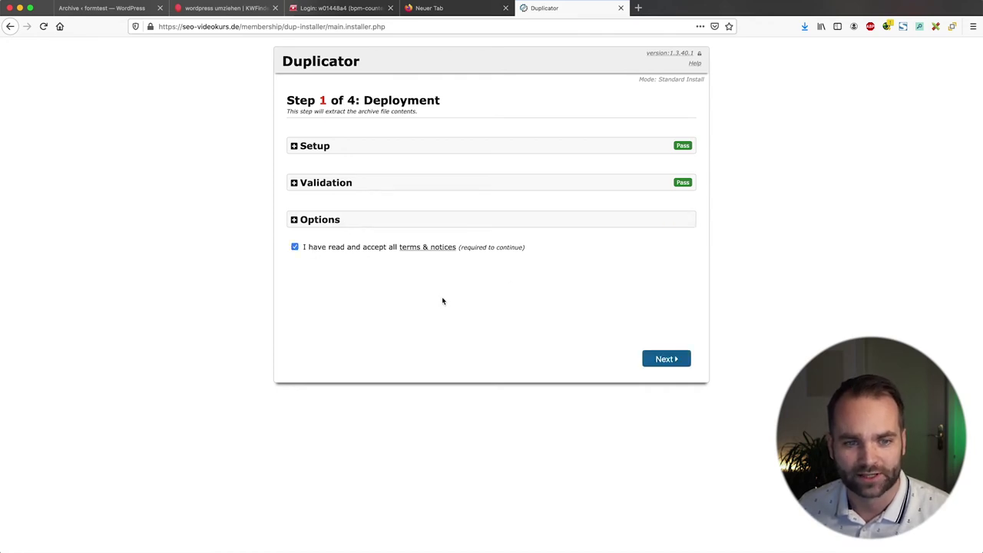
pyautogui.click(666, 358)
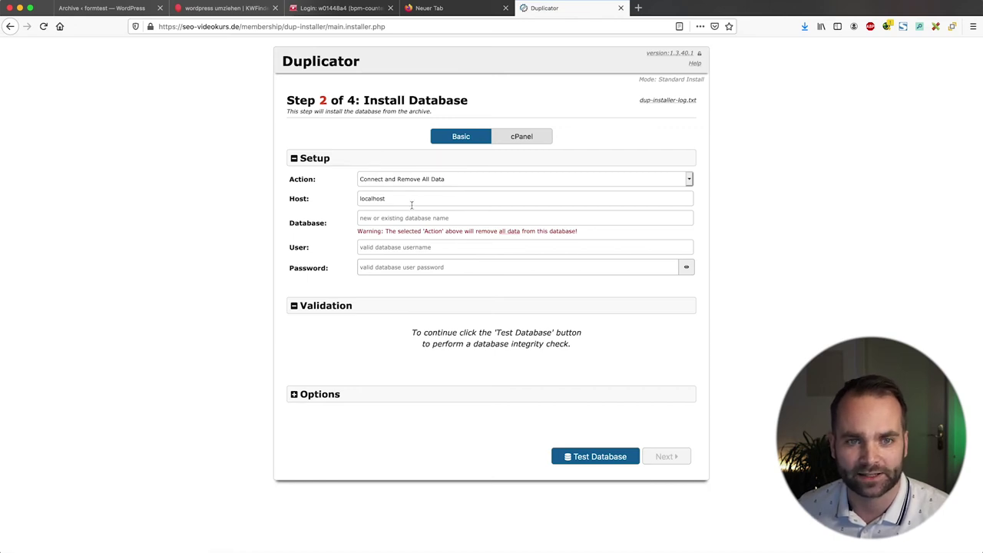
# Step: Copy the database name d0352b0c from the ALL-INKL page into the installer's Database and User fields
pyautogui.click(326, 9)
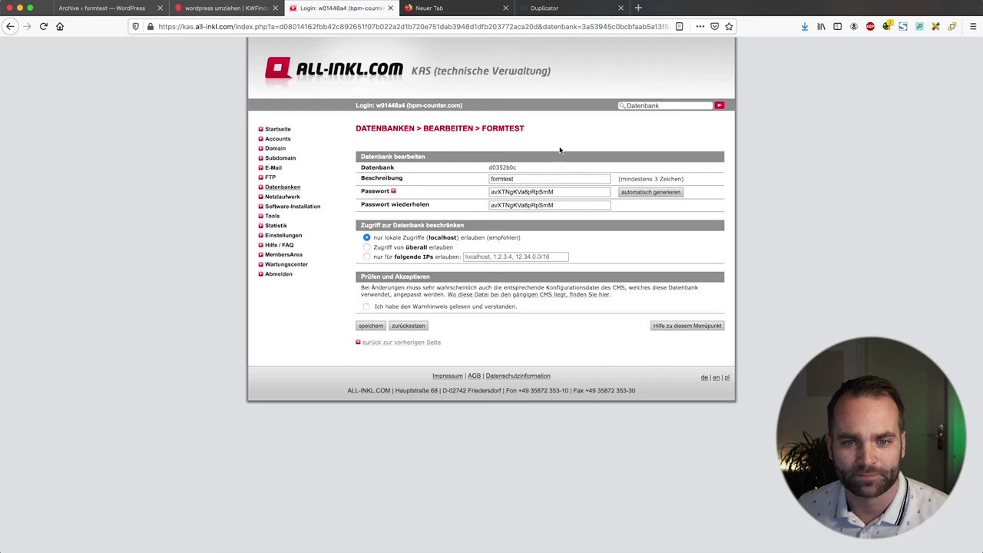
pyautogui.doubleClick(507, 167)
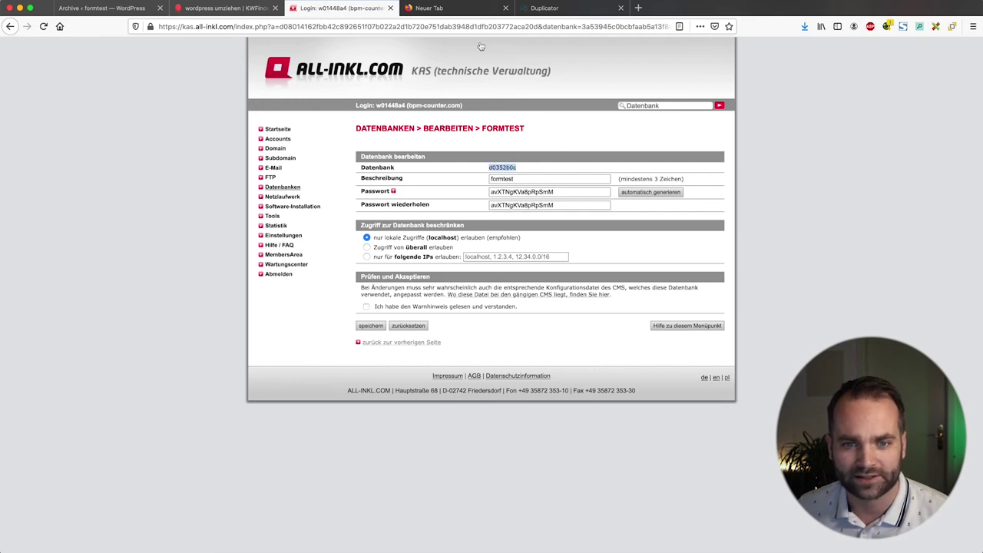
pyautogui.click(557, 11)
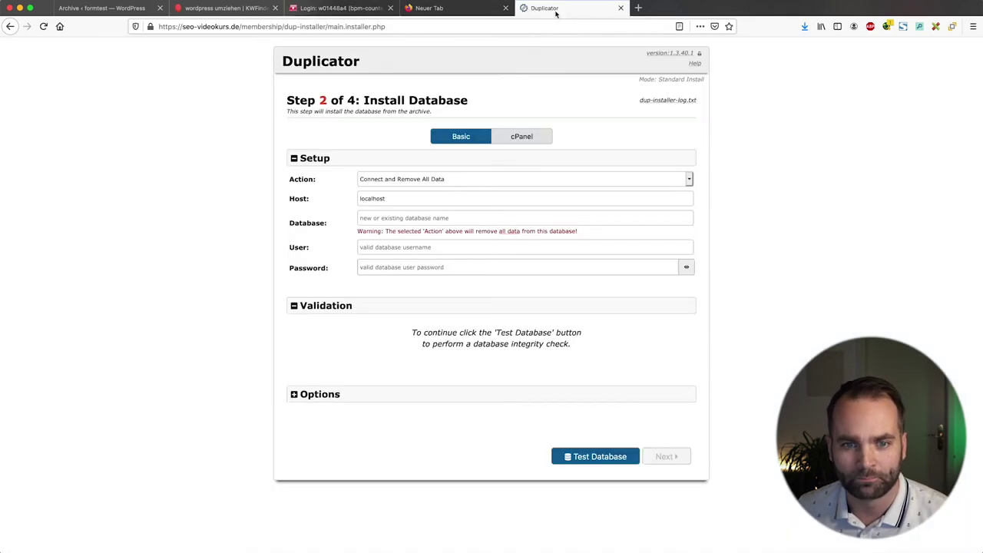
pyautogui.click(384, 220)
pyautogui.write('d0352b0c')
pyautogui.click(389, 248)
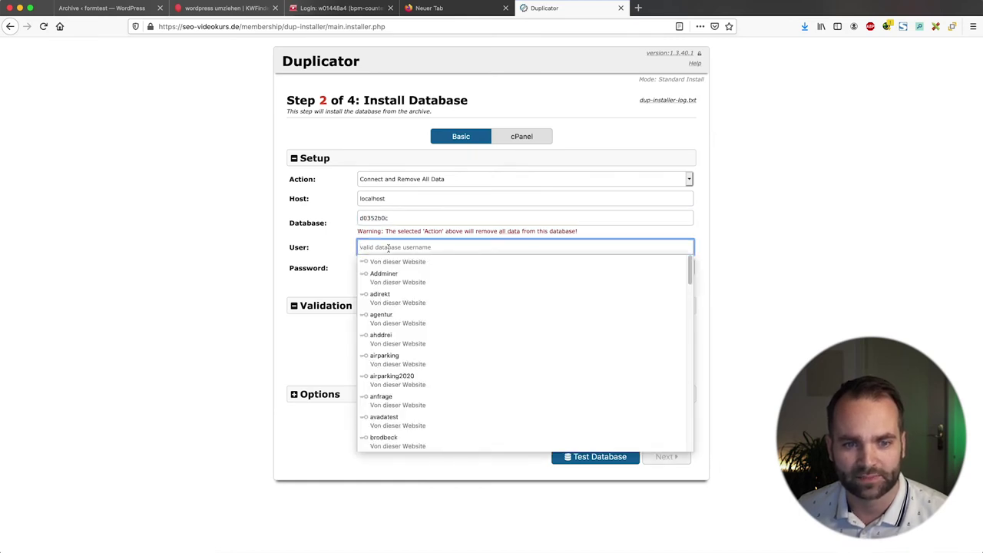
pyautogui.write('d0352b0c')
pyautogui.click(214, 249)
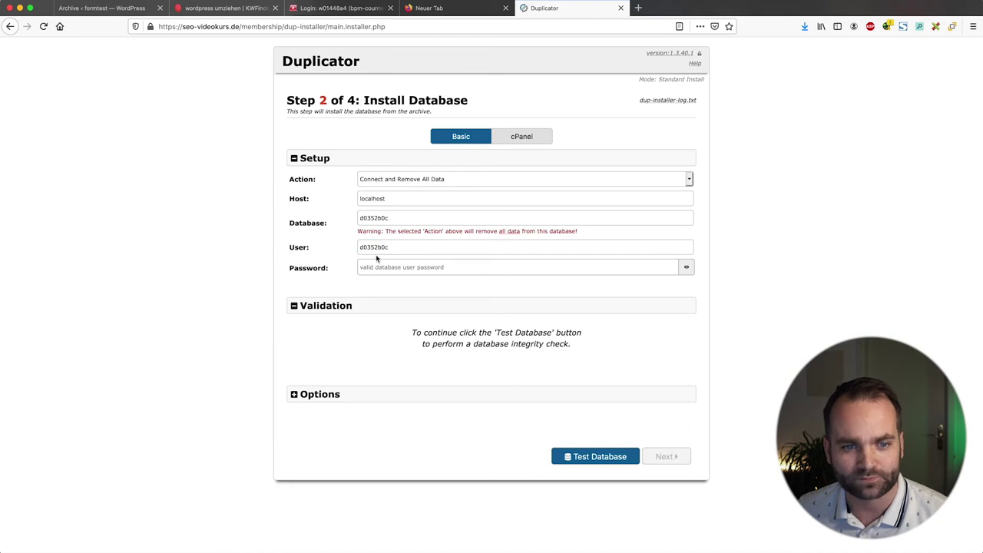
# Step: Copy the database password kept in the spare browser tab into the installer's Password field
pyautogui.click(457, 8)
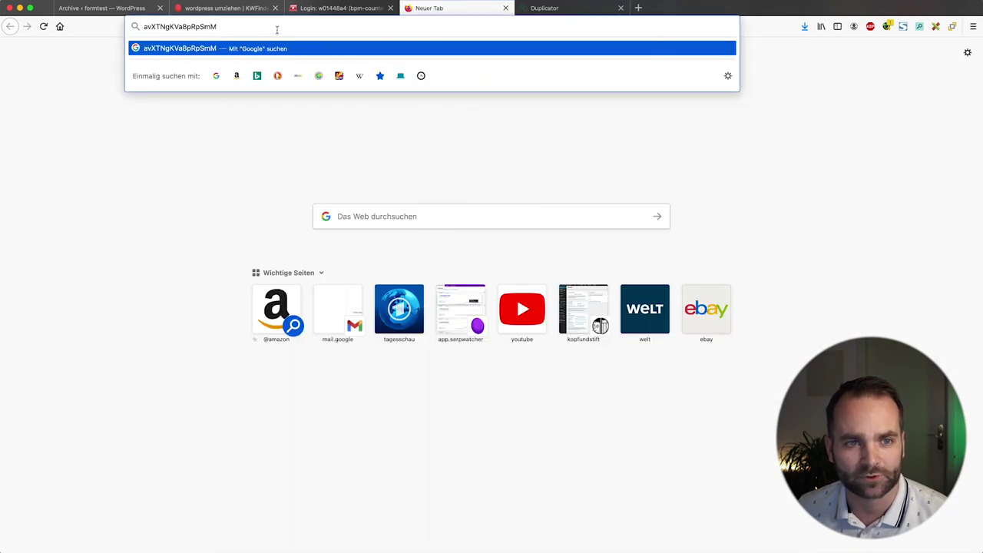
pyautogui.press('super+a')
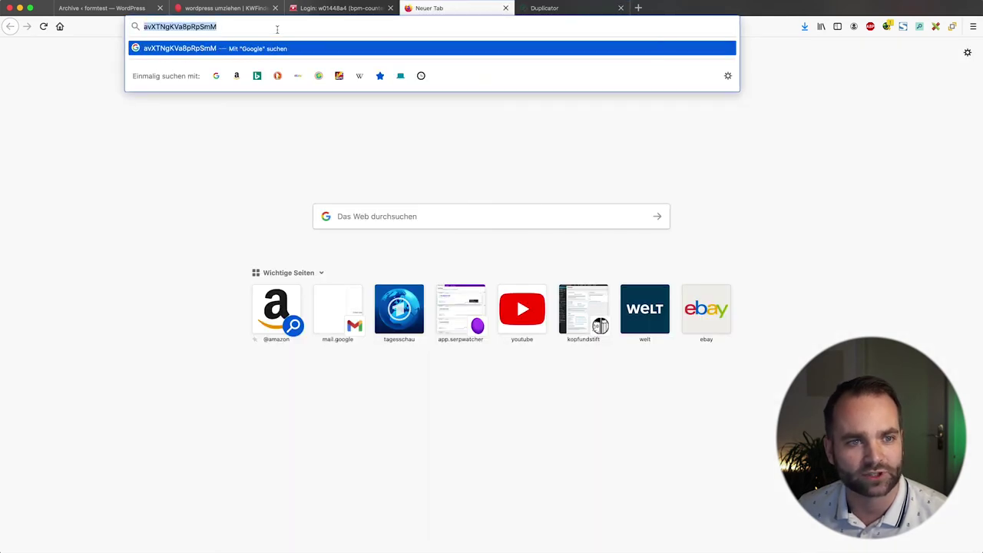
pyautogui.click(570, 7)
pyautogui.click(387, 267)
pyautogui.press('super+v')
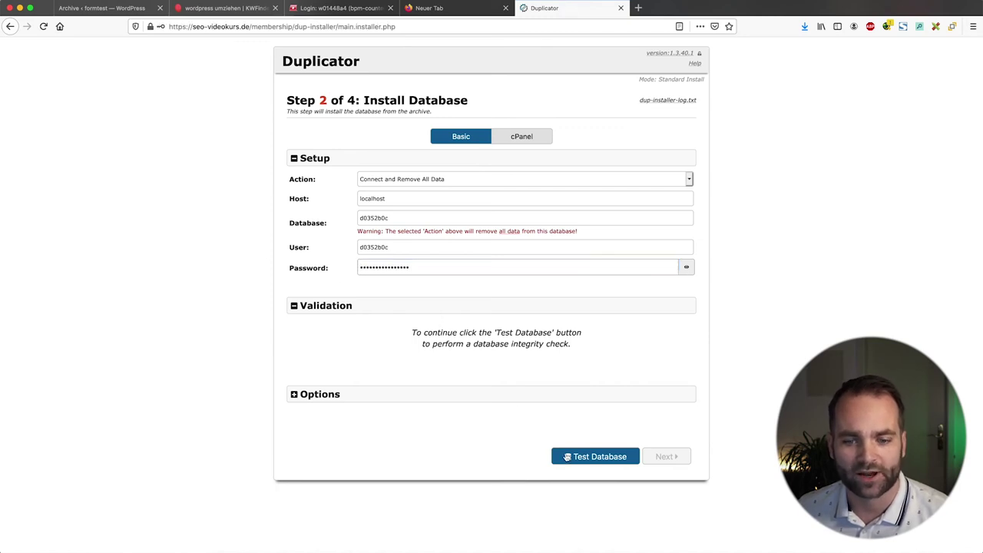
# Step: Test the database connection and run the database installation with these settings, declining to save the login in the browser
pyautogui.click(580, 458)
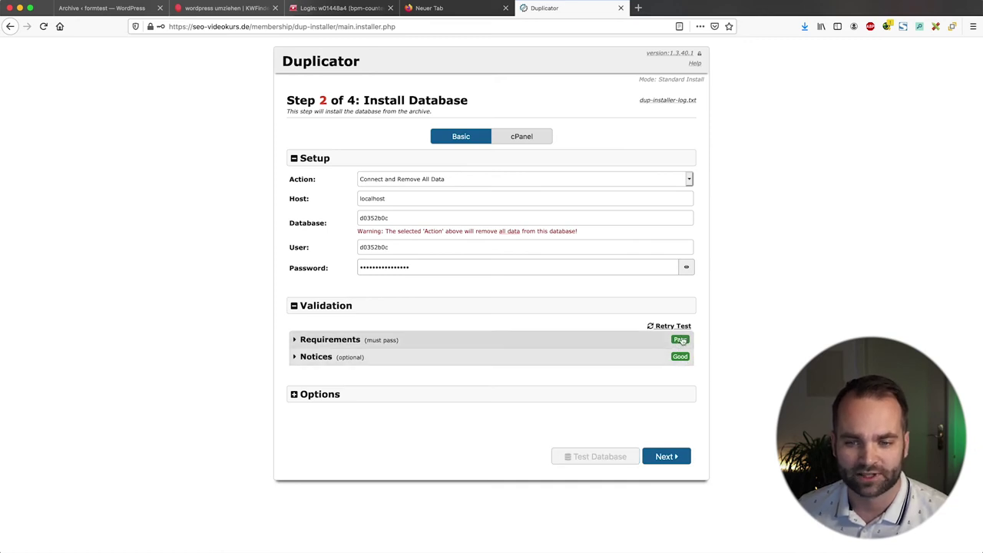
pyautogui.click(666, 457)
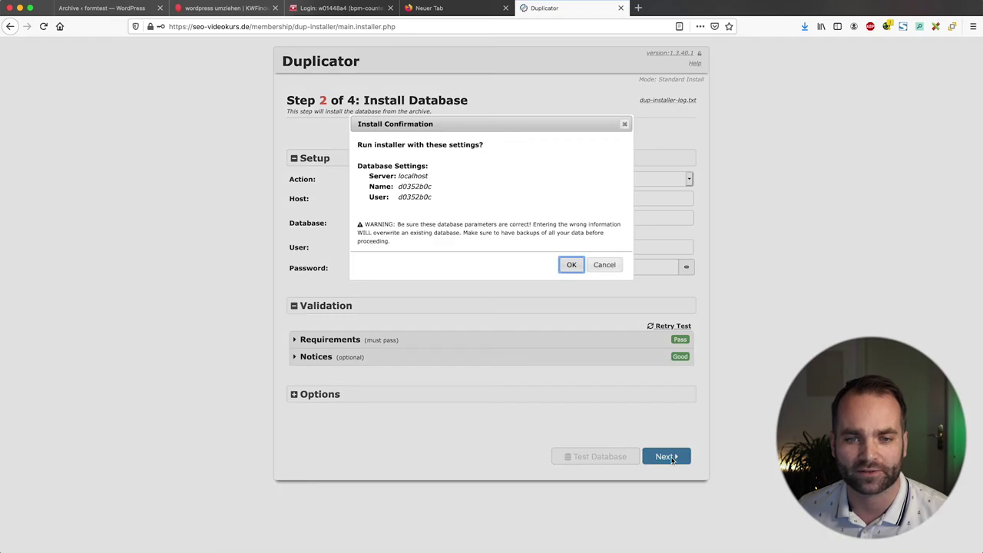
pyautogui.click(572, 266)
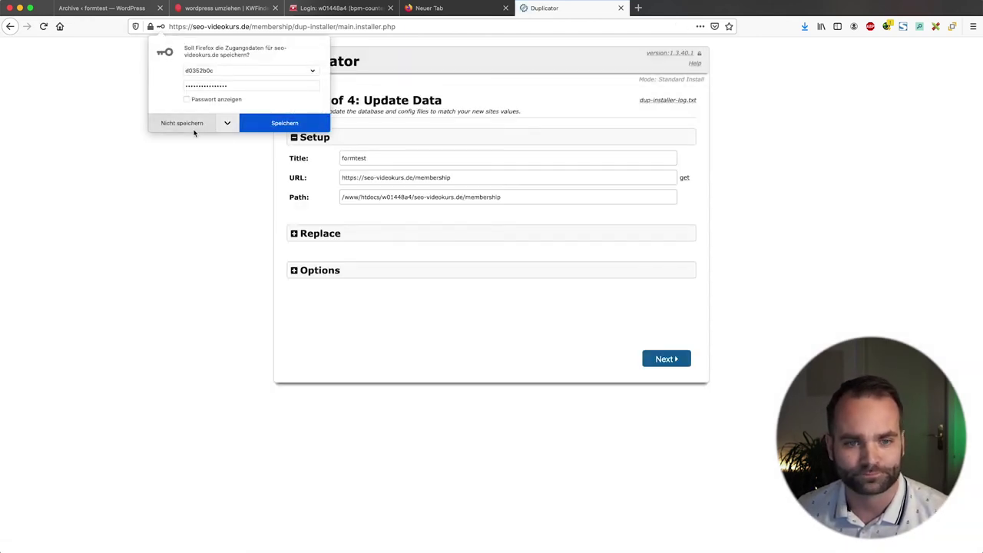
pyautogui.click(192, 126)
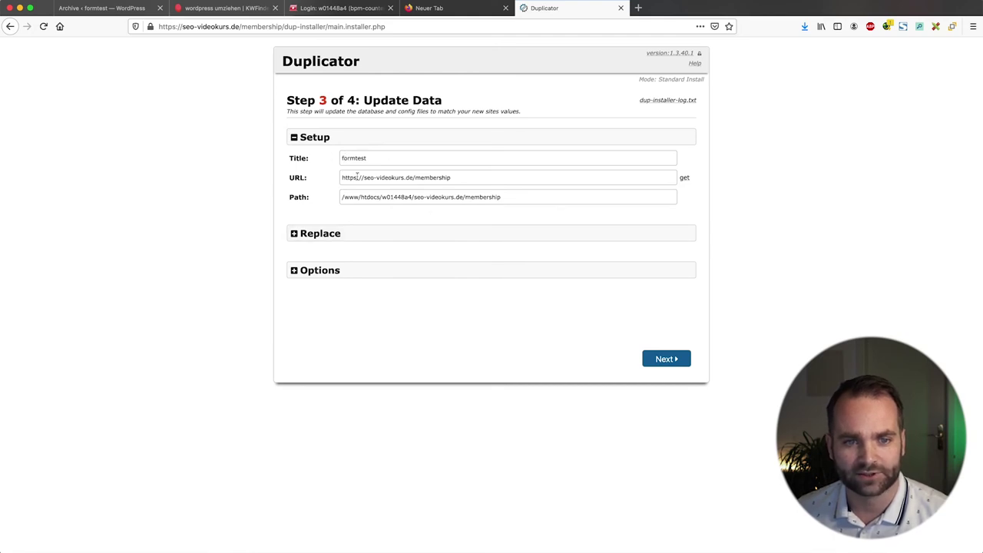
# Step: Accept the site's title, URL and path in the Update Data step, and open the WordPress admin login to finalize the install
pyautogui.click(659, 362)
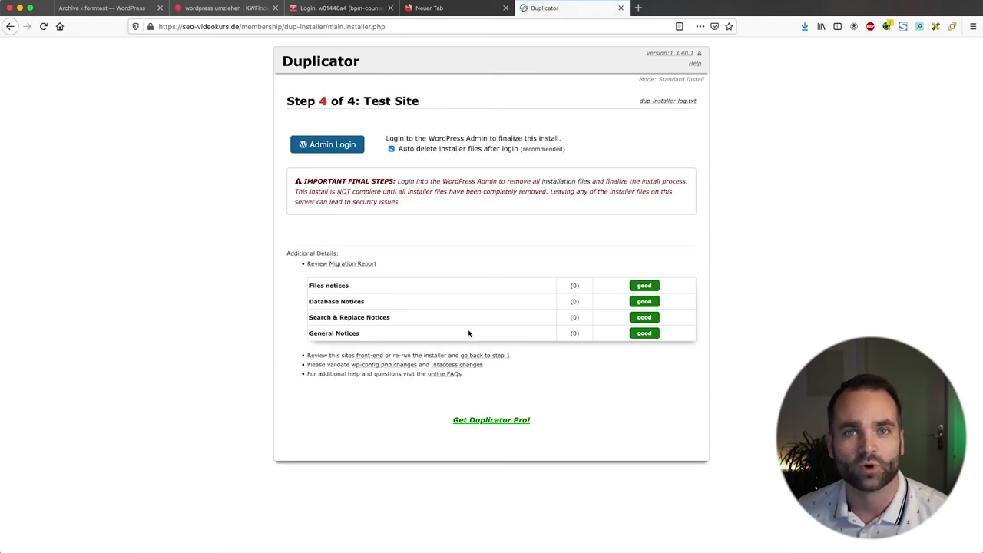
pyautogui.click(338, 147)
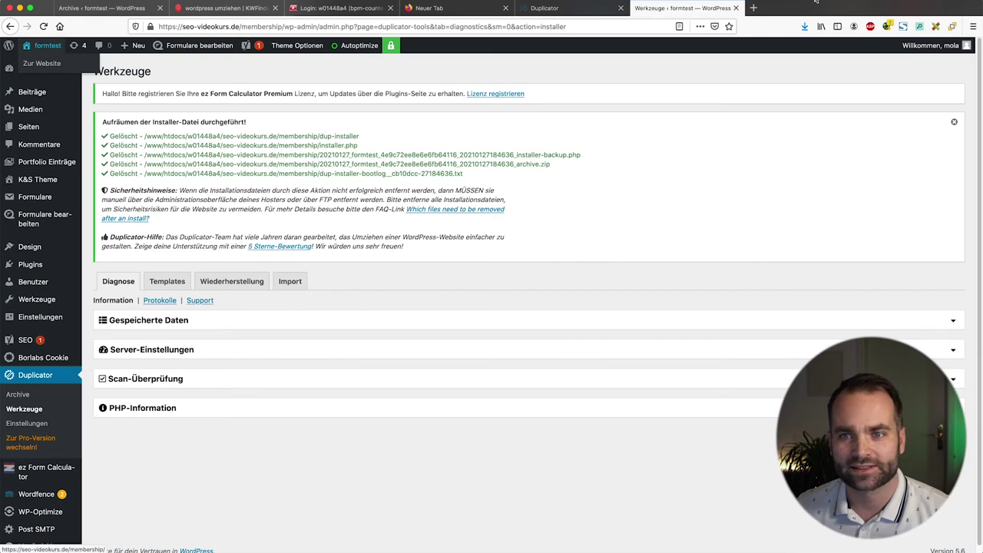
# Step: Check the migrated site's front end in a new tab, signing in with the prefilled site password, and return to the admin page
pyautogui.keyDown('super'); pyautogui.click(36, 48); pyautogui.keyUp('super')
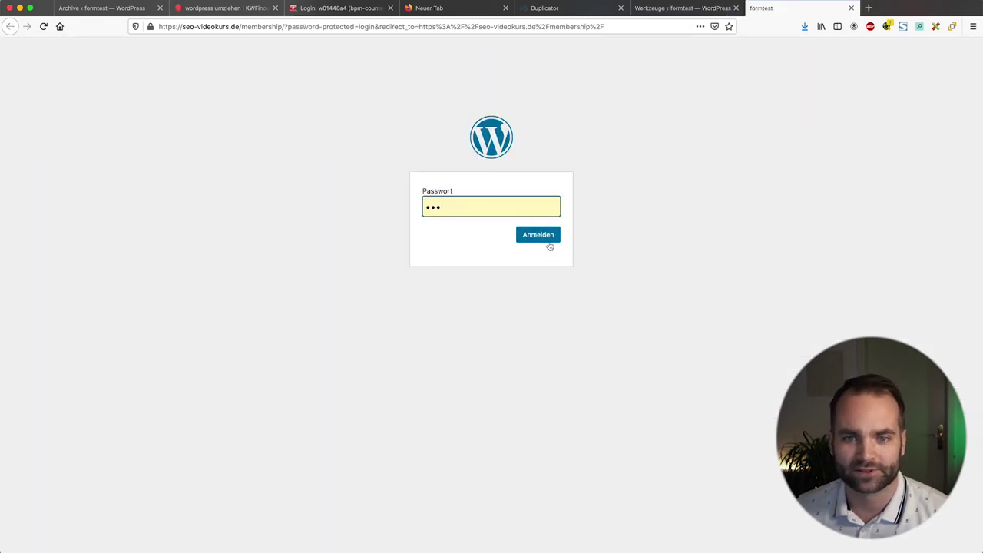
pyautogui.click(549, 243)
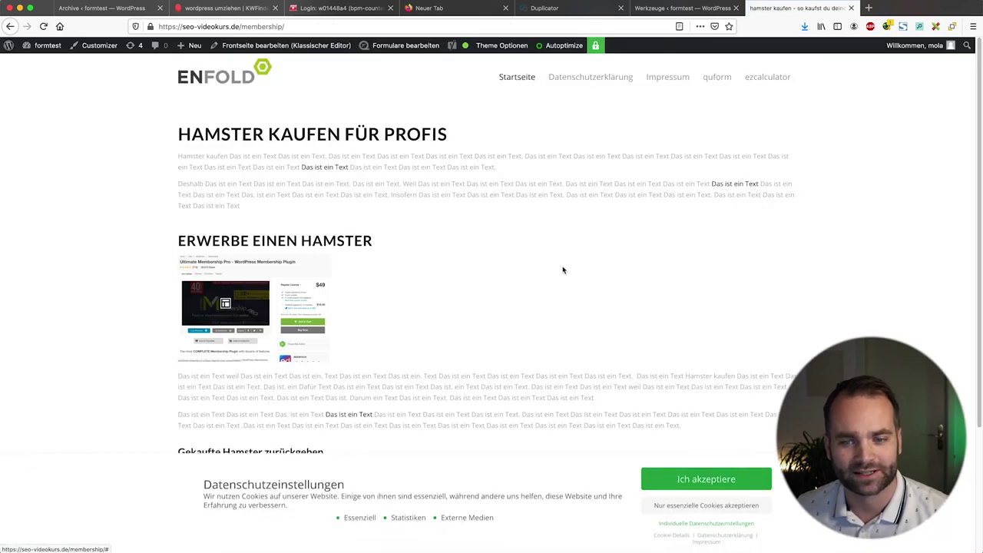
pyautogui.click(659, 9)
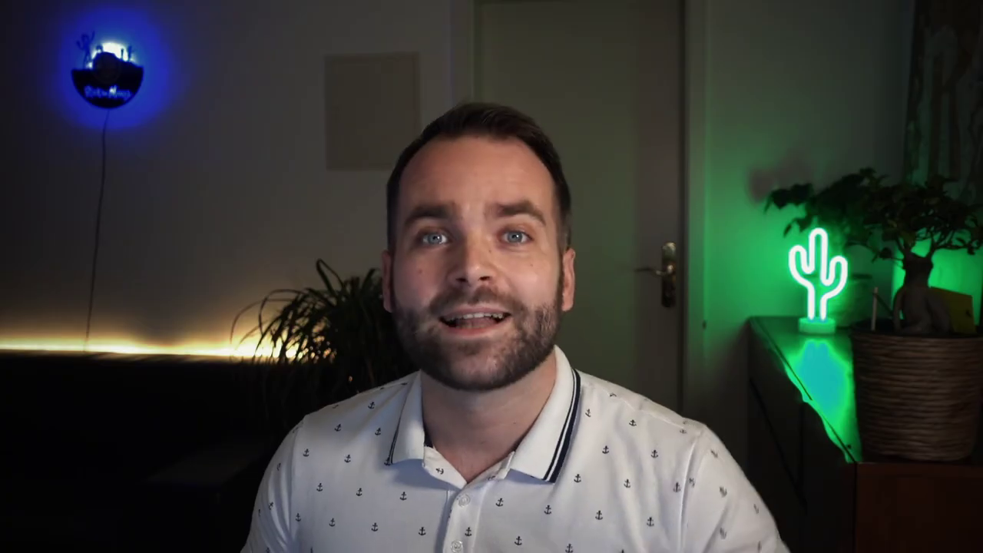